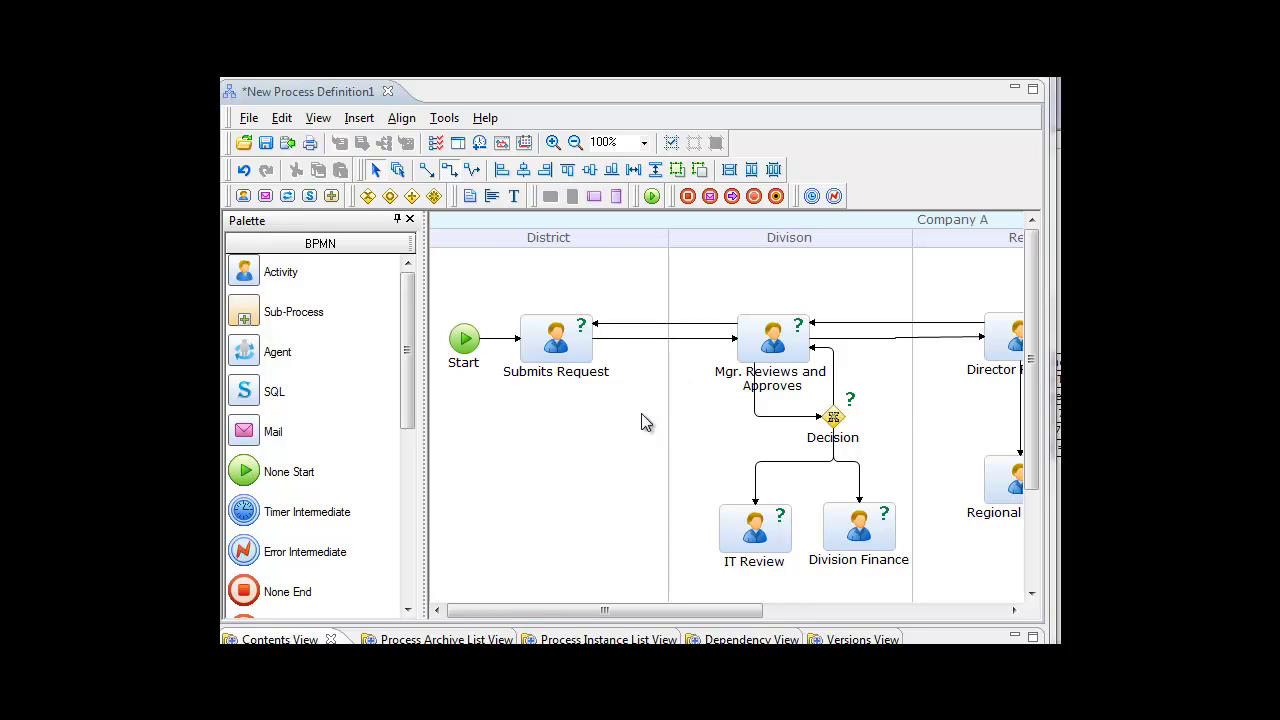
- Examine the approval process diagram across the District, Divison, Region and Corporate HQ swimlanes
drag(424, 486, 366, 486)
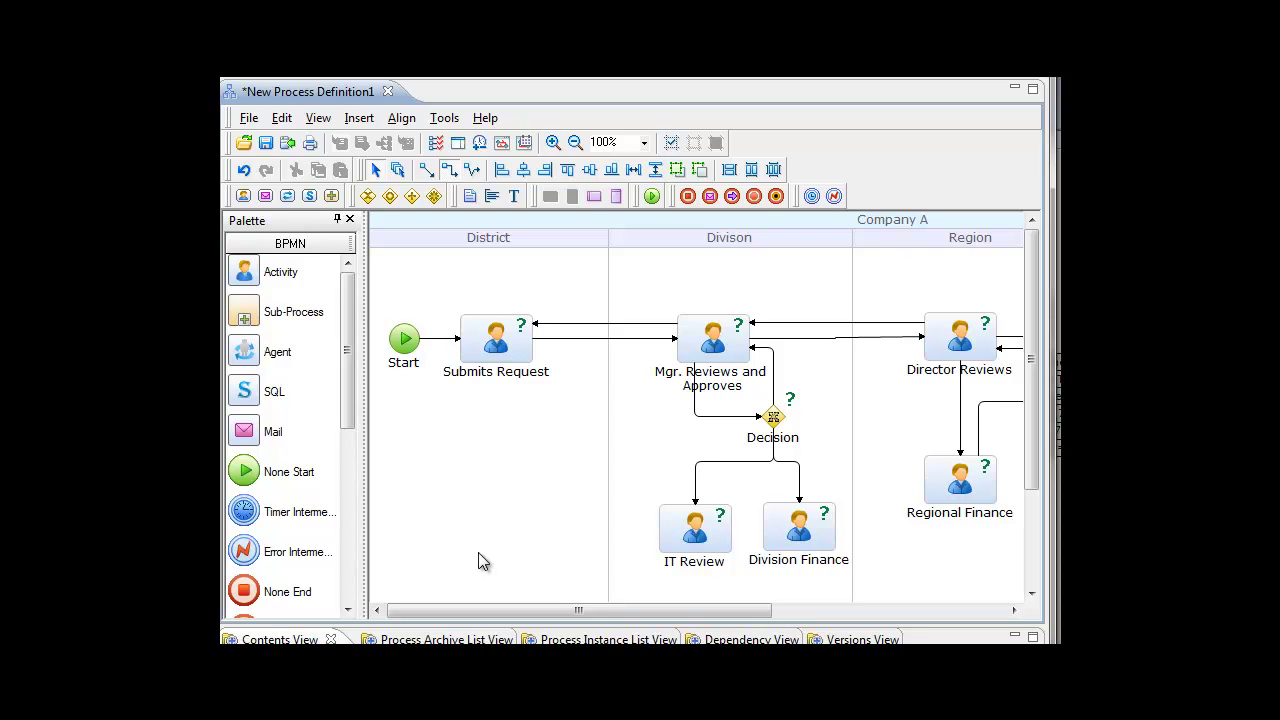
click(529, 252)
click(671, 247)
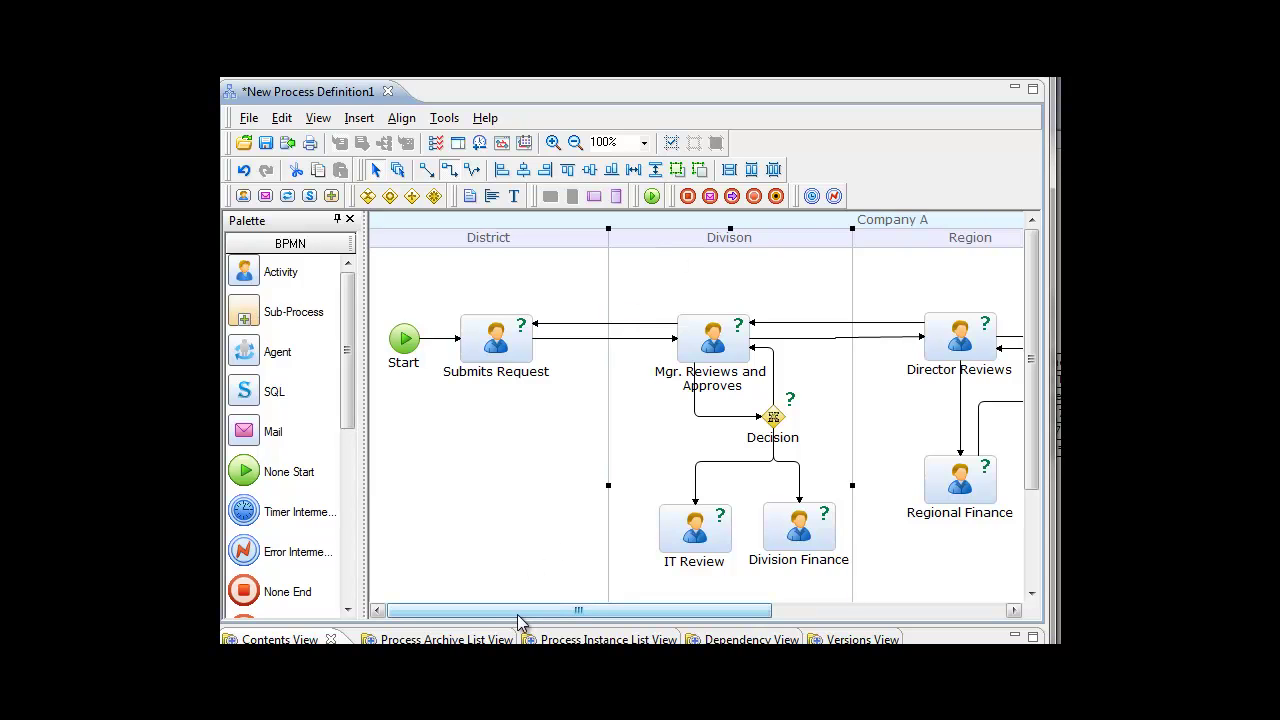
drag(529, 611, 494, 612)
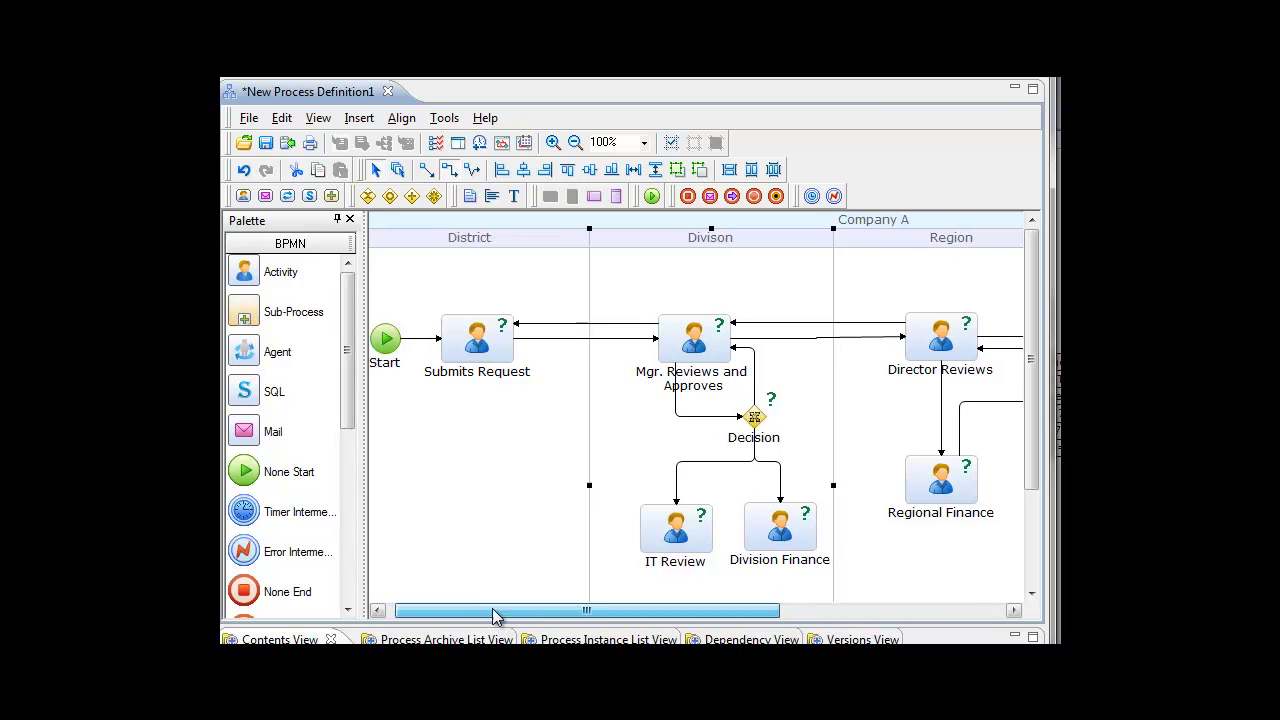
click(410, 340)
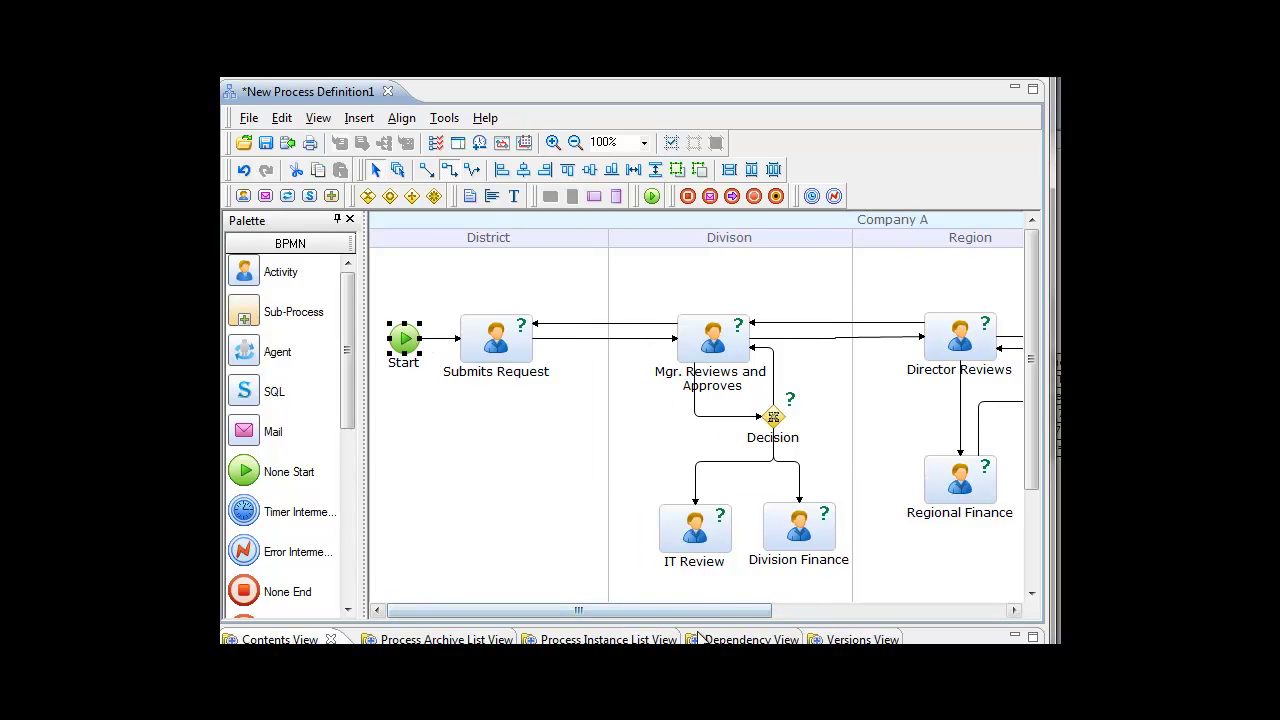
click(775, 420)
drag(680, 610, 879, 609)
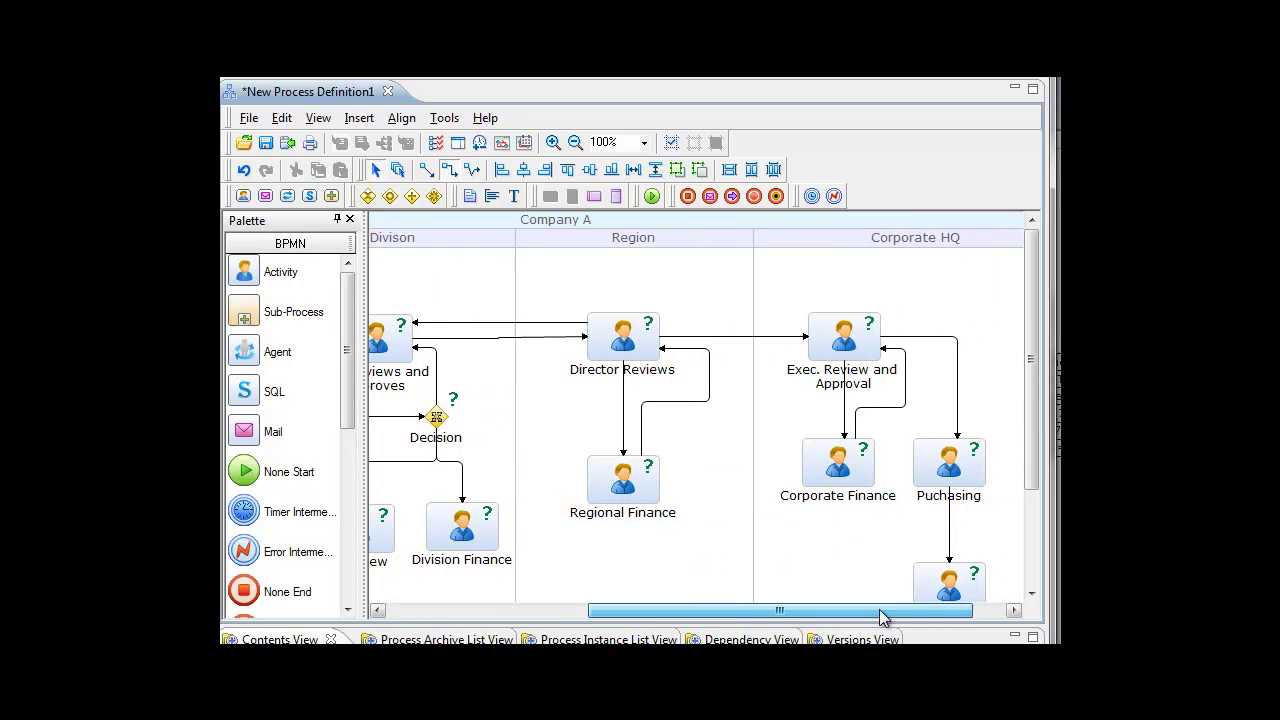
drag(1035, 394, 1035, 452)
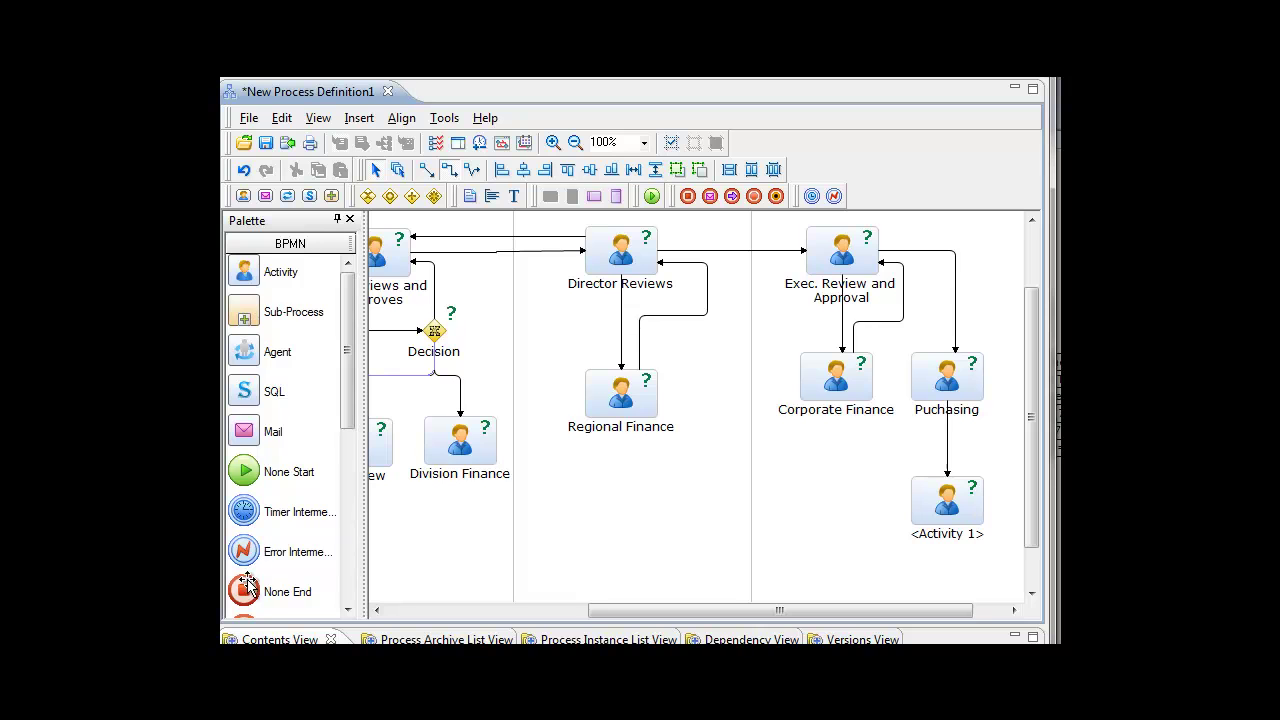
scroll(345, 420, down, 1)
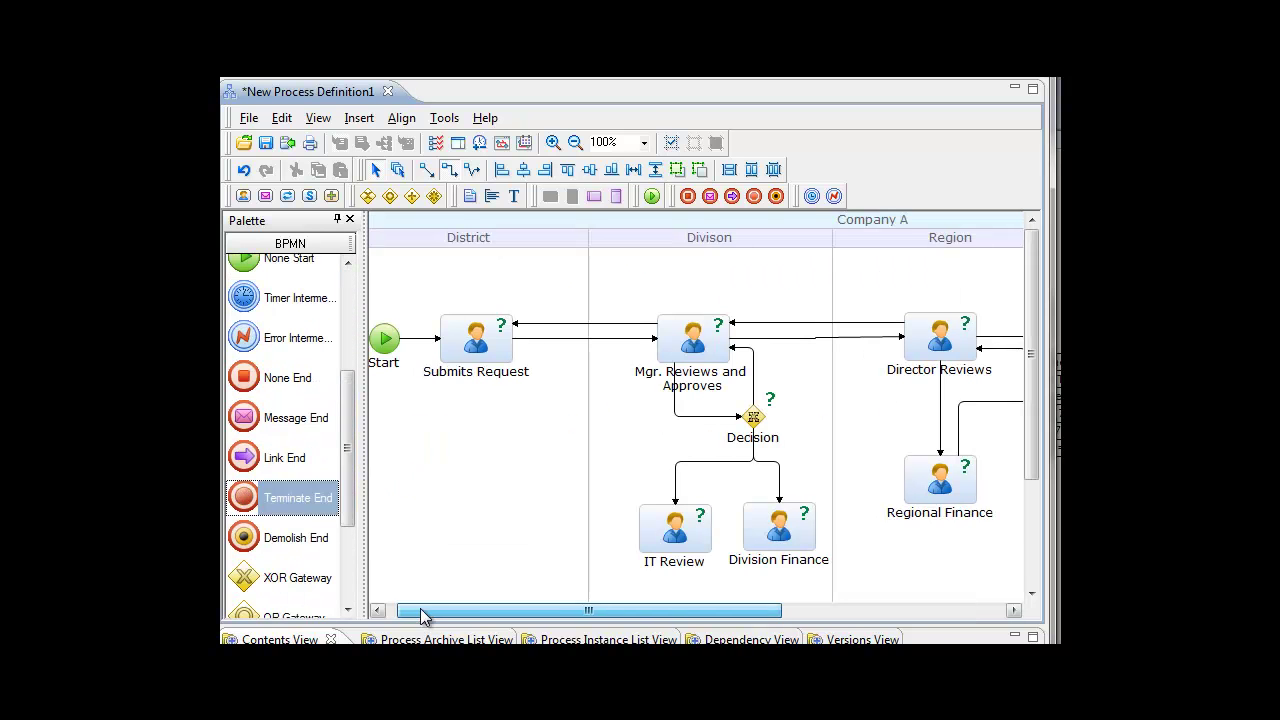
drag(421, 616, 411, 616)
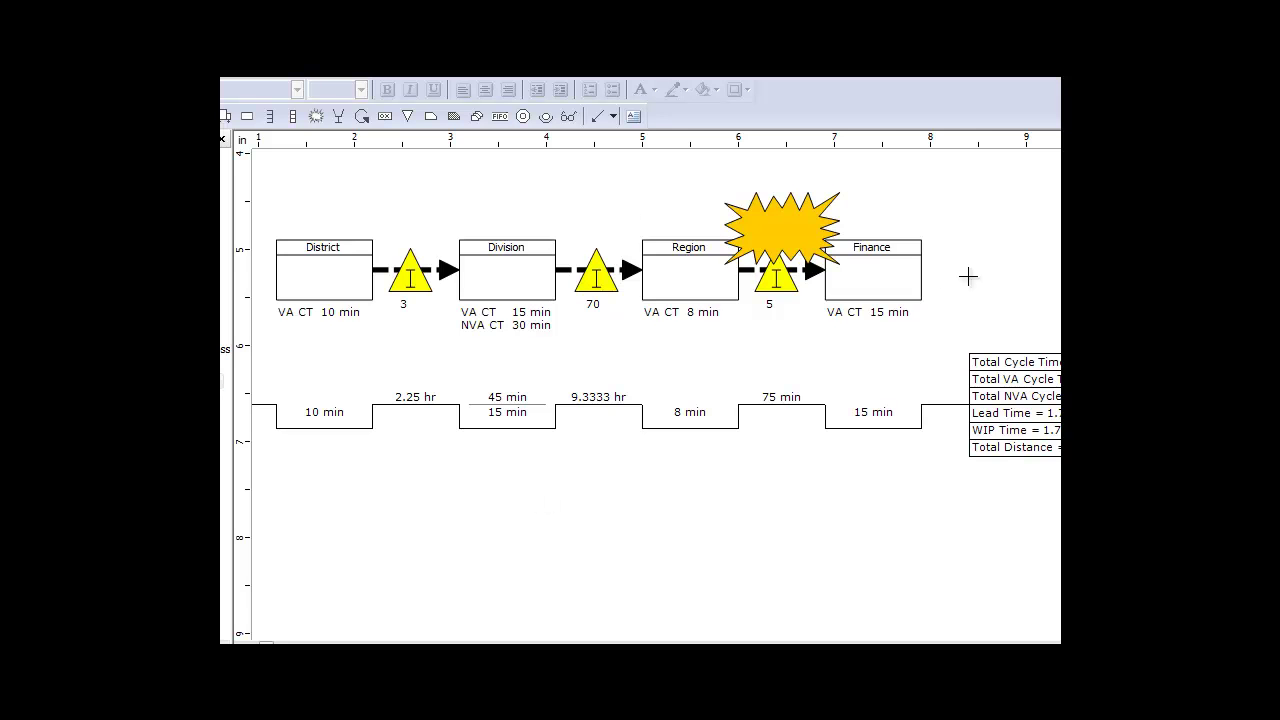
- In the value stream map, add a process box after Finance and label it Step
click(967, 240)
drag(966, 220, 994, 248)
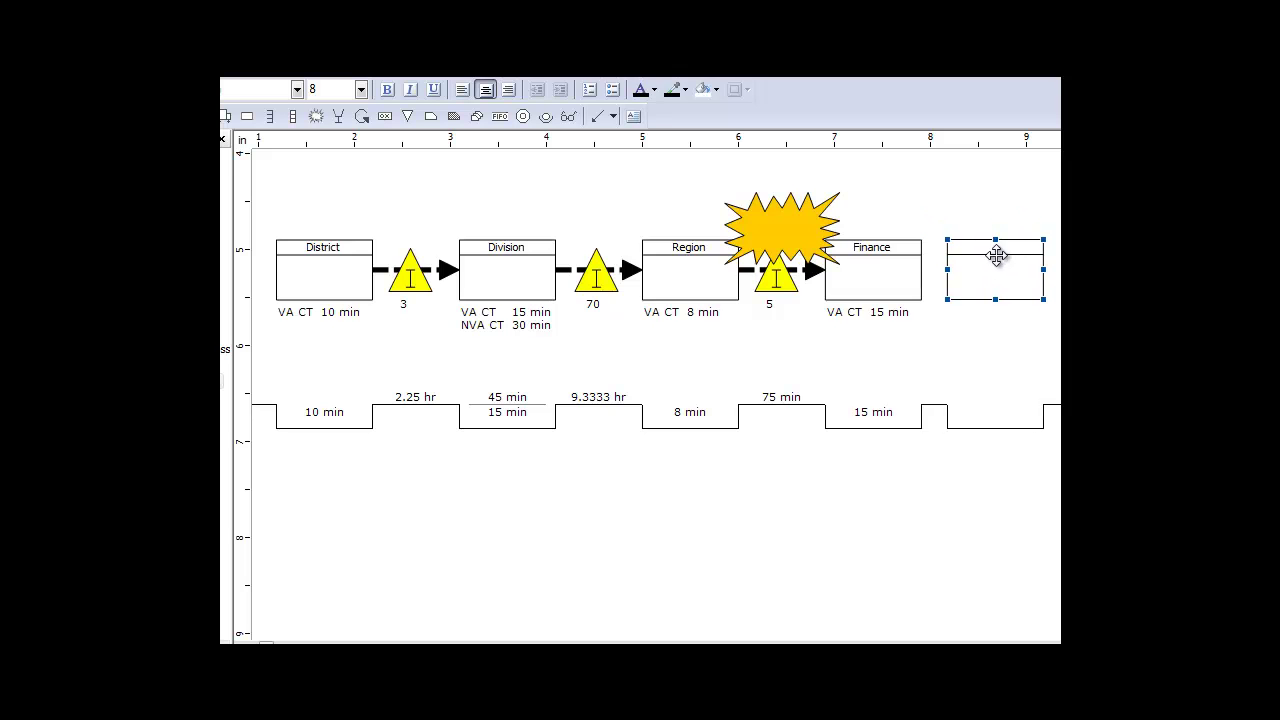
double_click(990, 256)
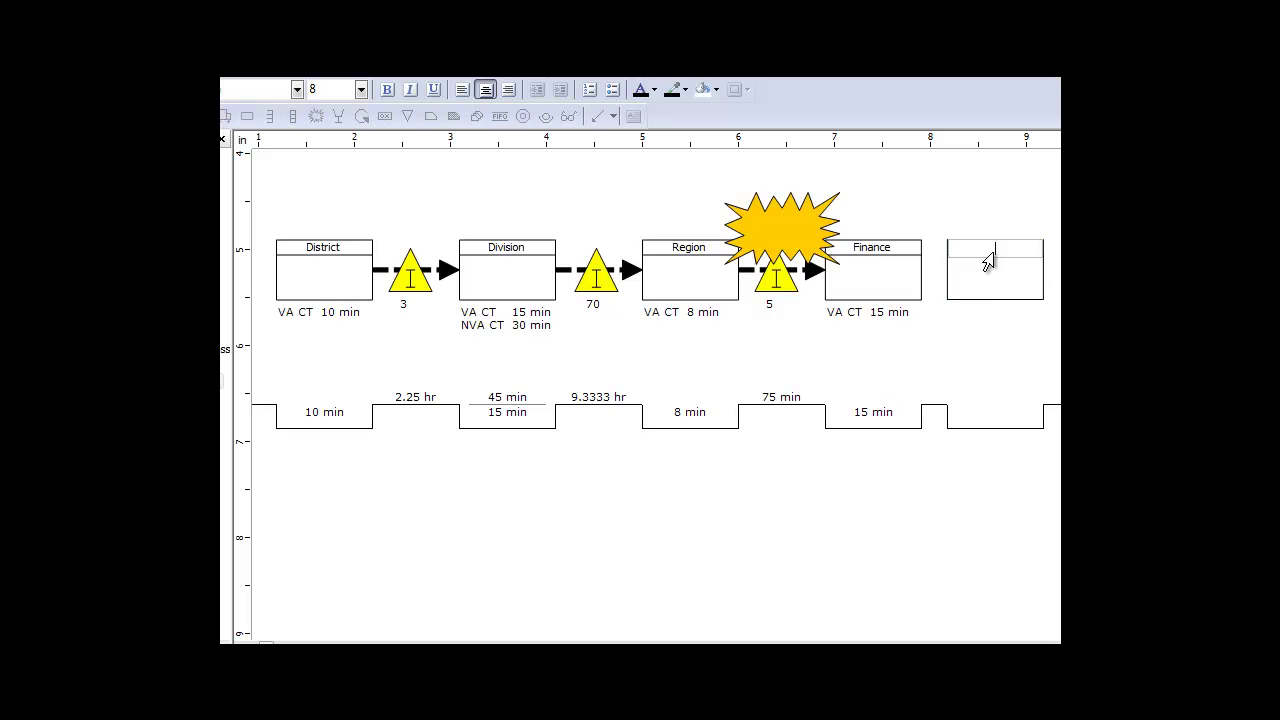
text(Step)
click(978, 372)
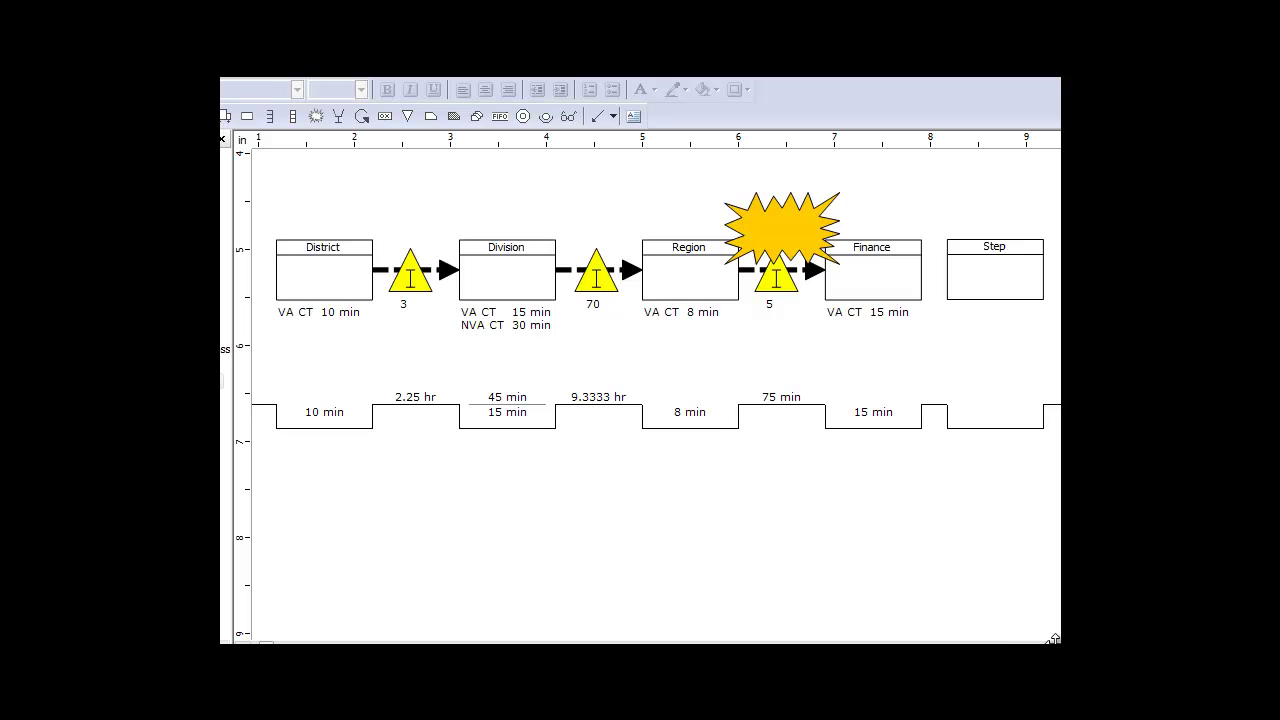
- Check the summary box of cycle, lead and WIP times at the end of the timeline, and the burst near Finance
scroll(640, 390, right, 10)
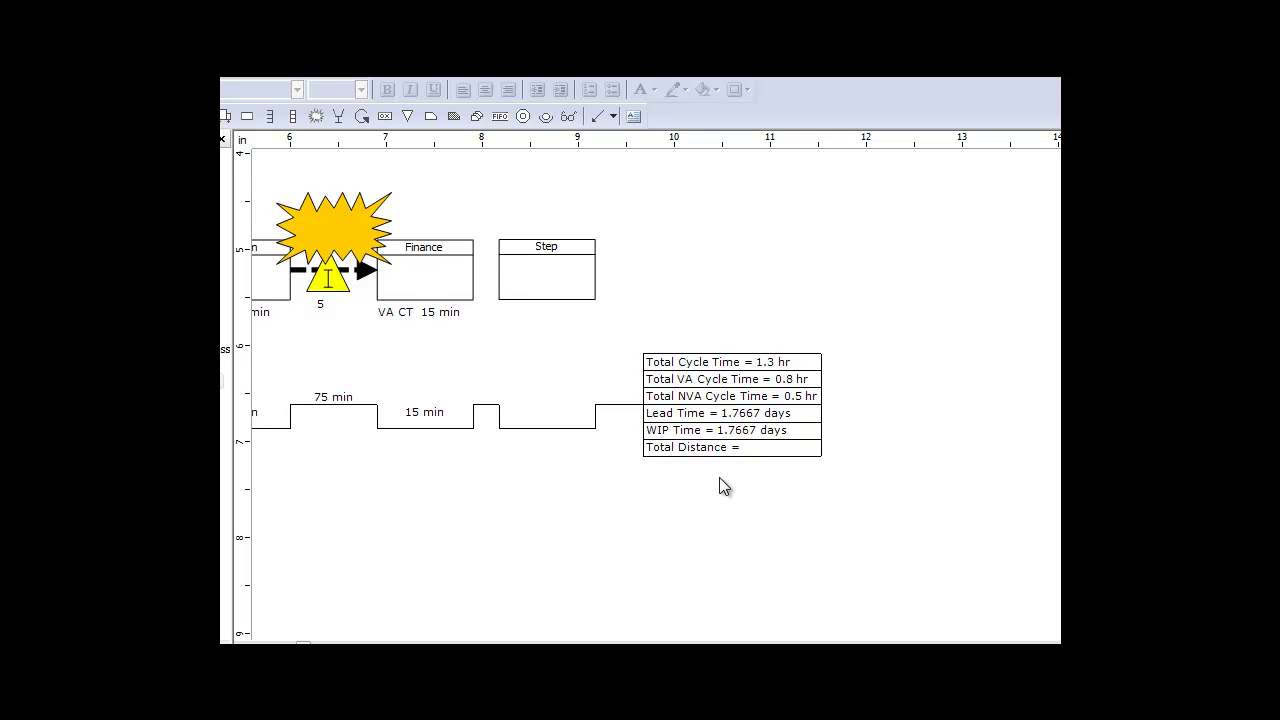
scroll(640, 390, left, 10)
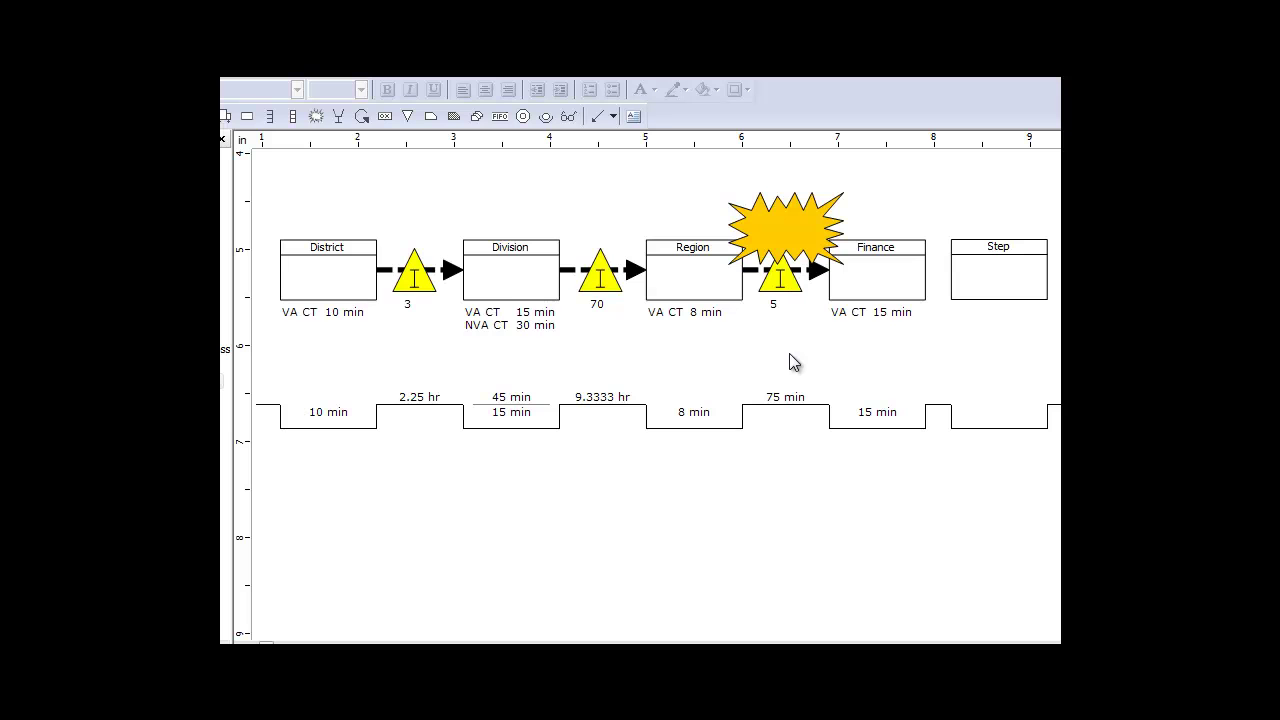
click(797, 224)
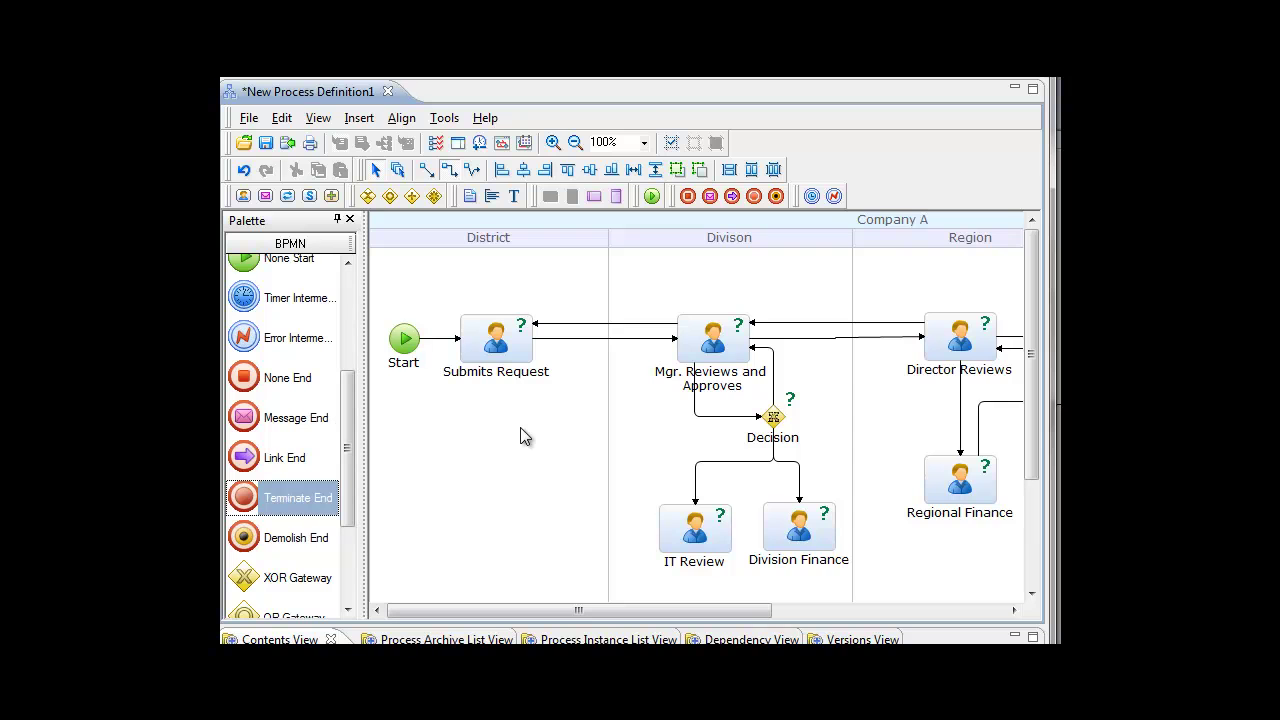
- In the New Process Definition1 diagram, add a two-line text reading VA 10 Min and NVA 20 Min below Submits Request
click(514, 196)
click(450, 408)
click(449, 412)
text(VA 10 Min)
key(Return)
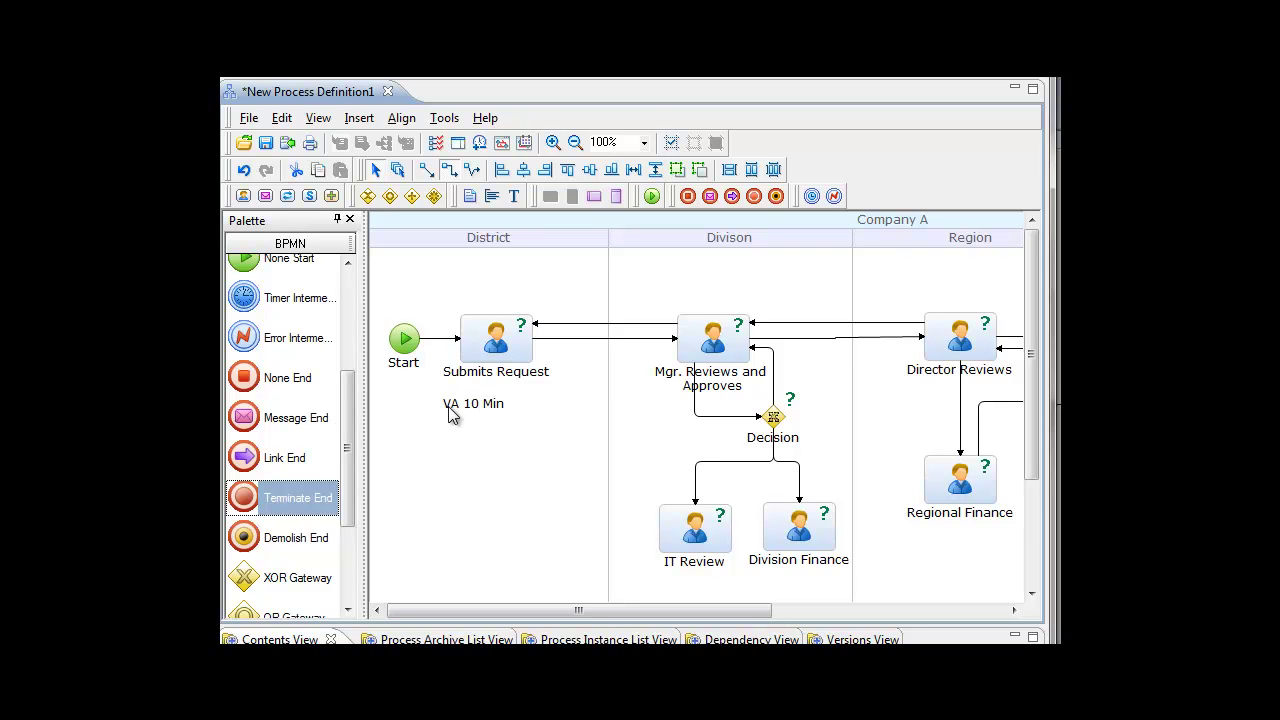
text(N/A 20 Min)
click(505, 453)
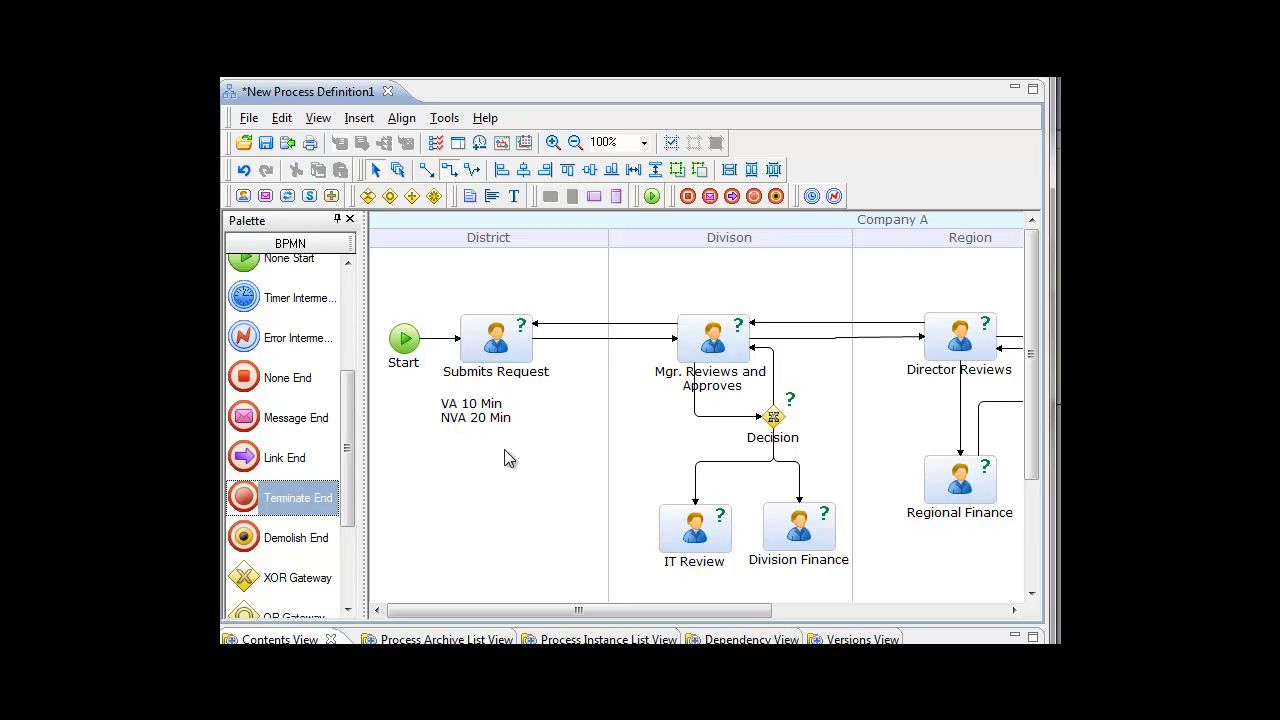
- Reposition the VA/NVA time text so it sits centred beneath the Submits Request activity
click(504, 449)
drag(479, 432, 491, 429)
click(505, 457)
click(510, 342)
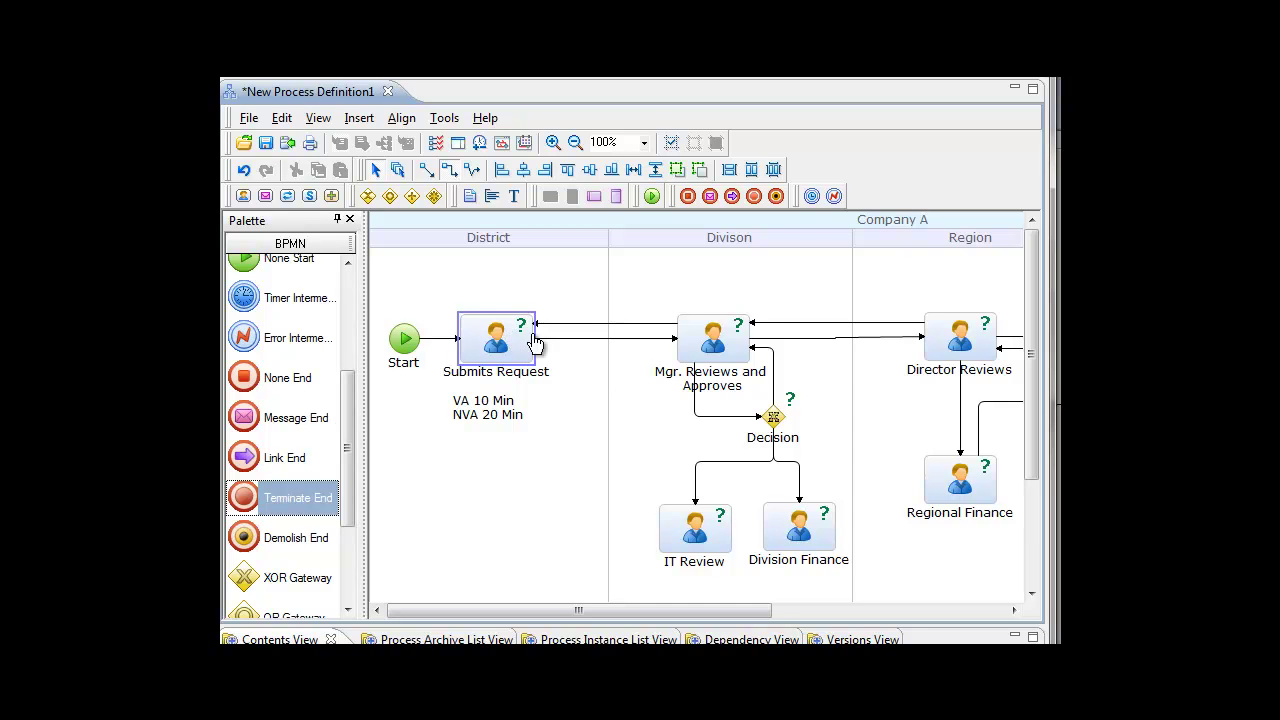
click(716, 340)
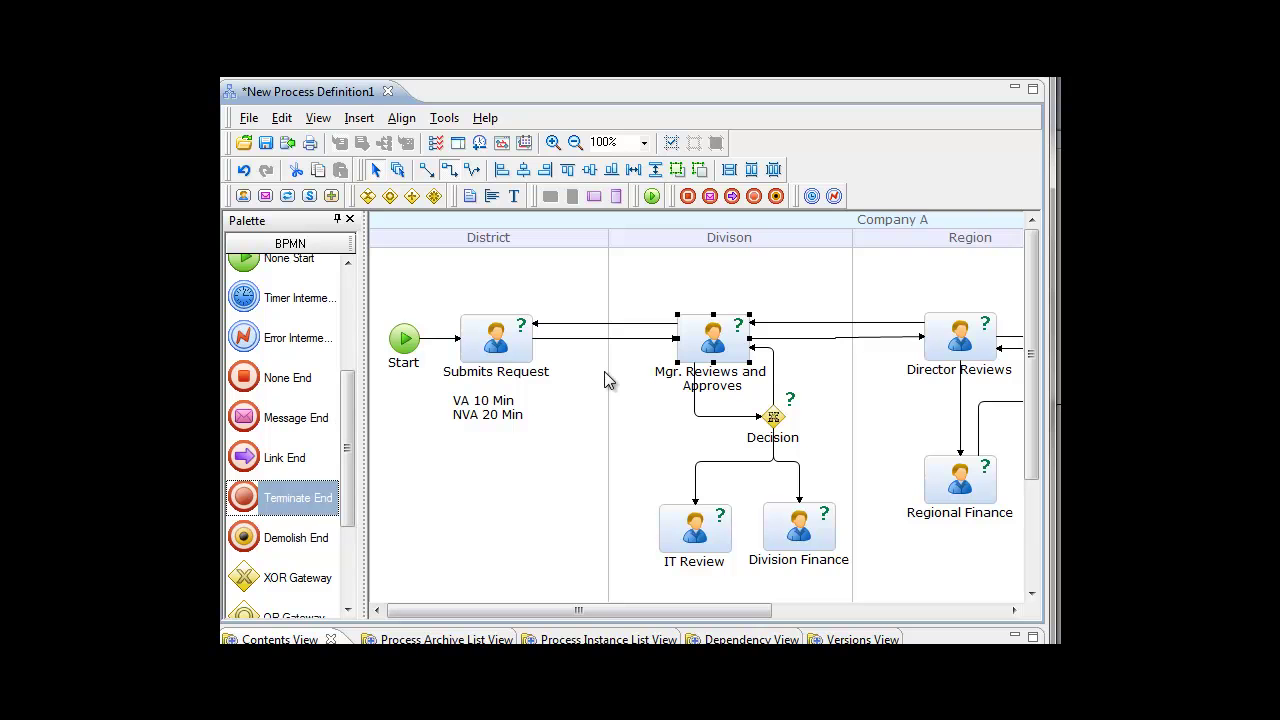
- Add a text reading 2 hrs above the connectors between Submits Request and Mgr. Reviews and Approves
click(514, 196)
double_click(571, 305)
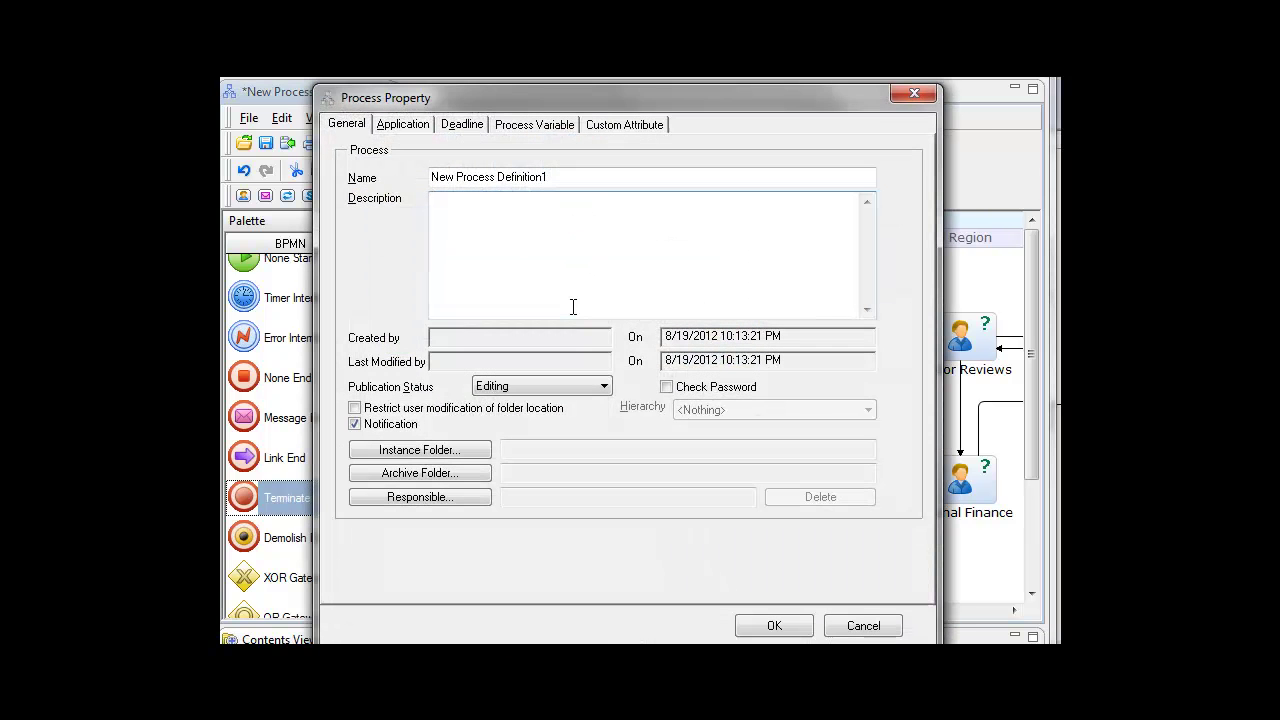
key(Escape)
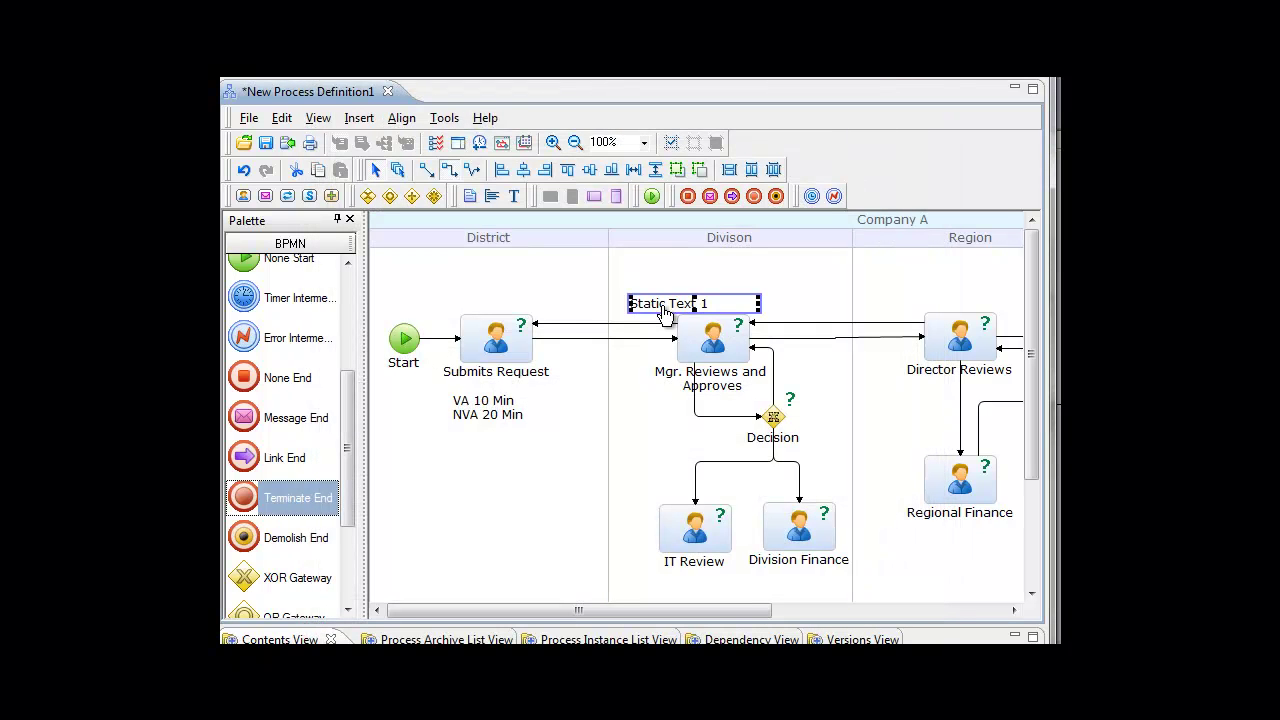
drag(700, 302, 611, 302)
text(2 hrs)
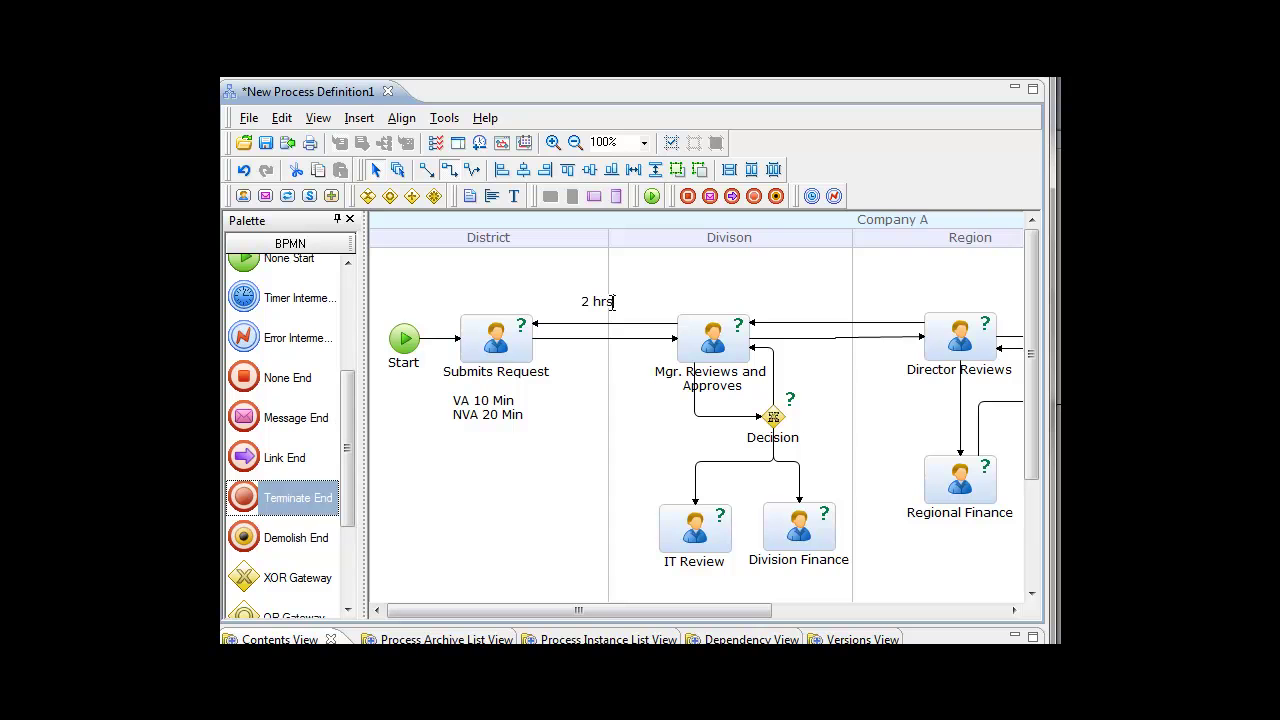
click(600, 318)
- Set the font colour of the 2 hrs text to red and of the VA/NVA time text to blue
right_click(604, 316)
click(640, 342)
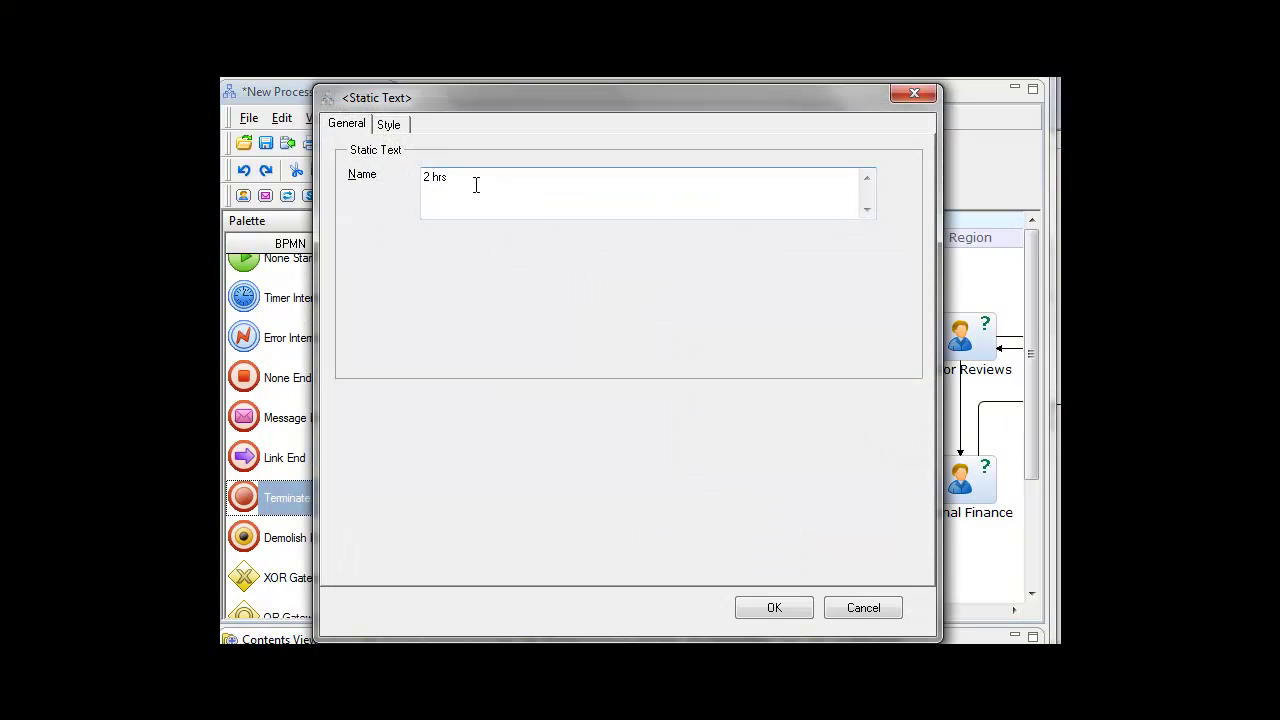
click(392, 125)
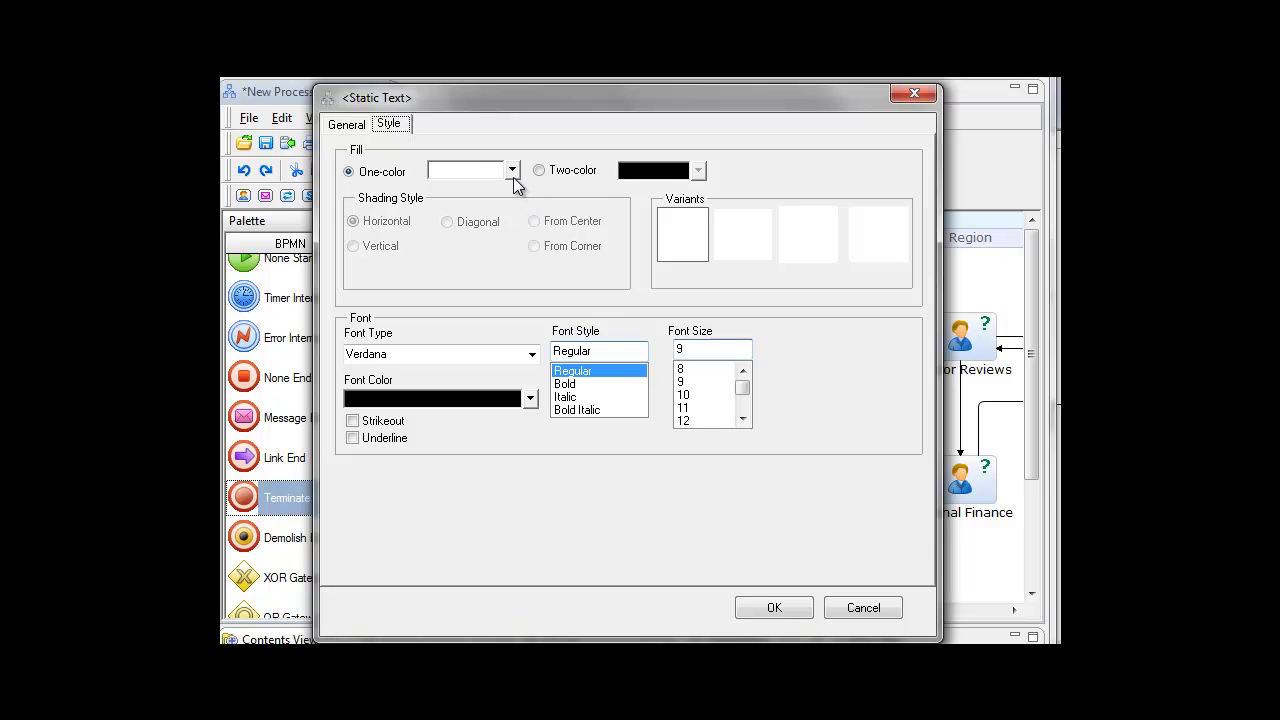
click(512, 172)
click(514, 175)
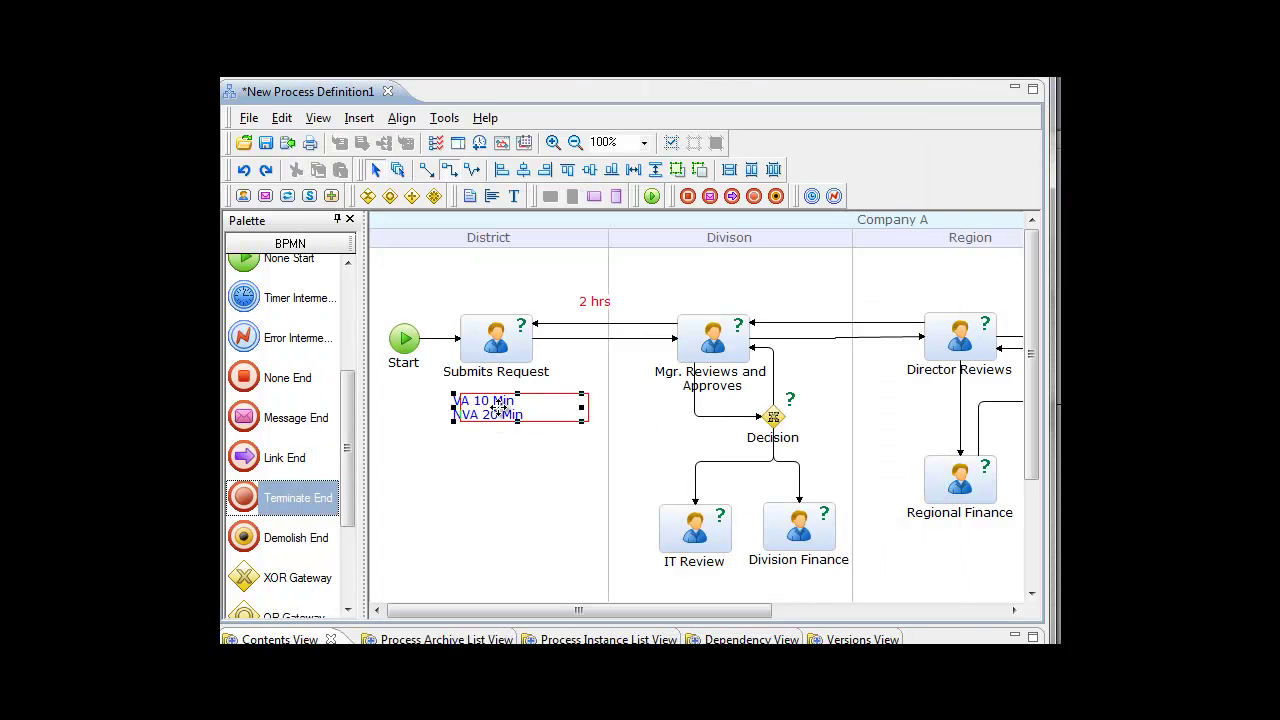
- Nudge the blue VA/NVA time text closer to the Submits Request label
drag(498, 408, 506, 403)
click(515, 461)
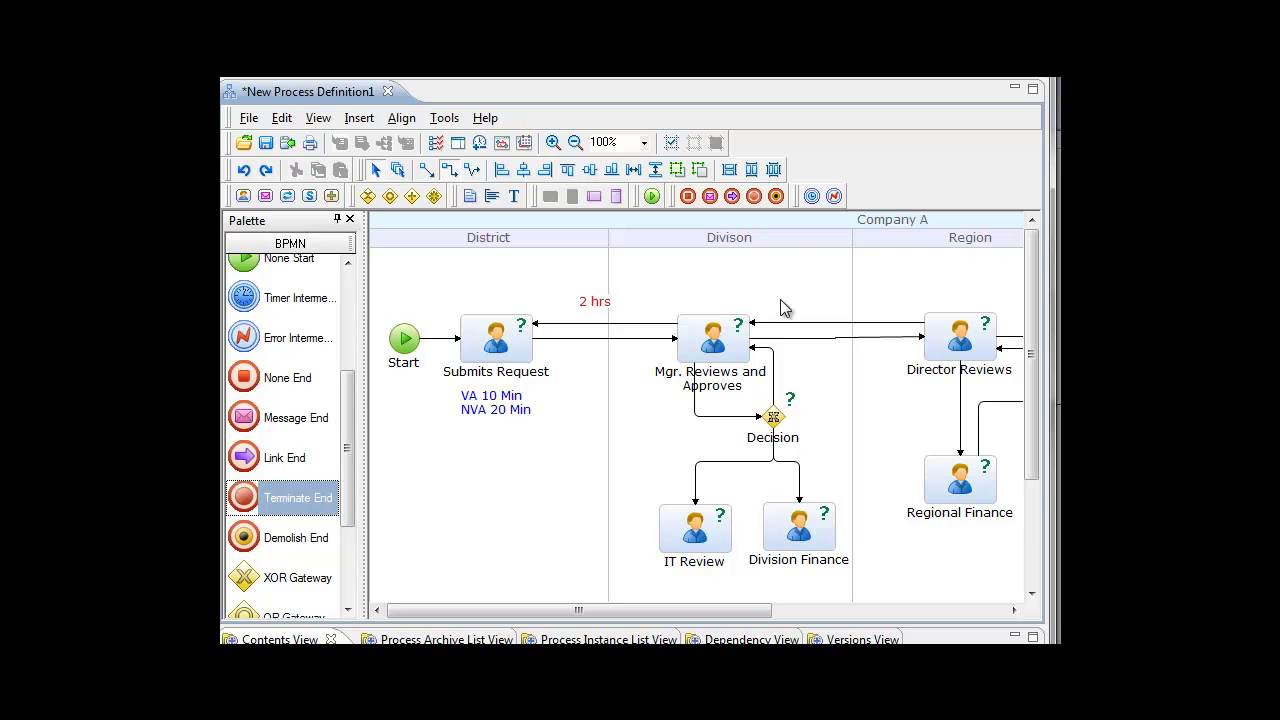
mouse_move(692, 611)
mouse_down()
mouse_move(904, 614)
mouse_move(685, 605)
mouse_up()
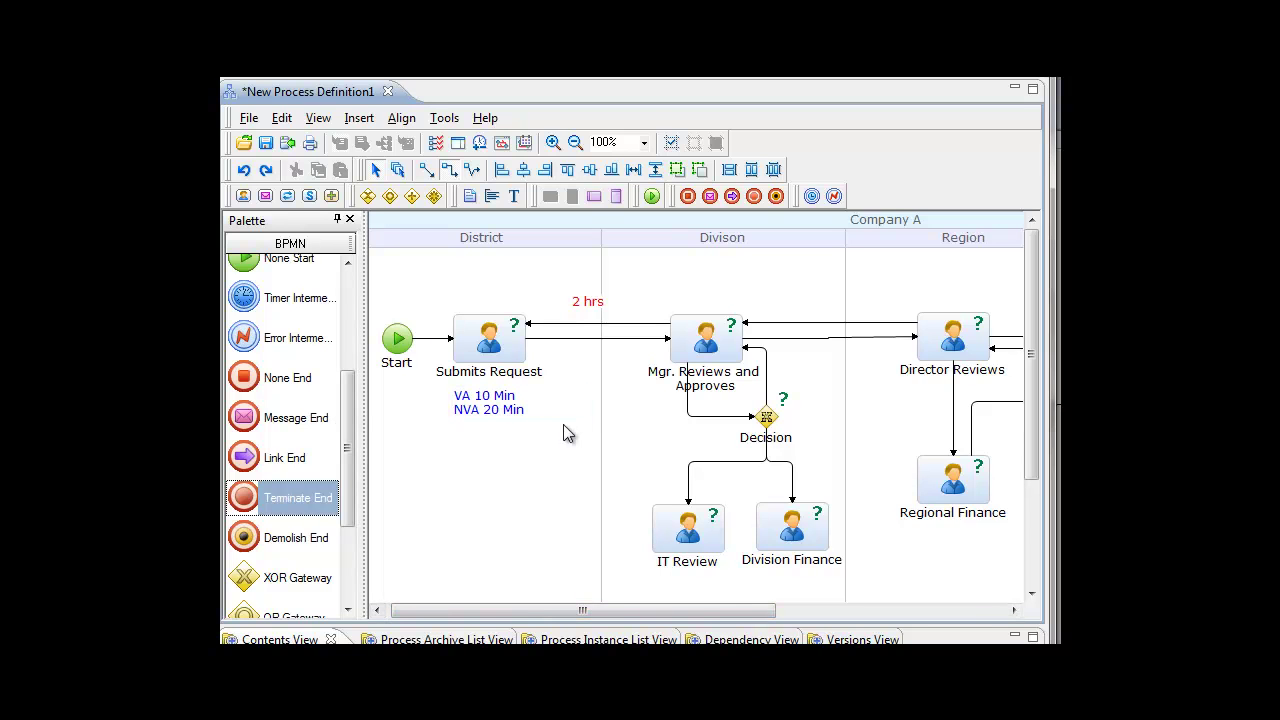